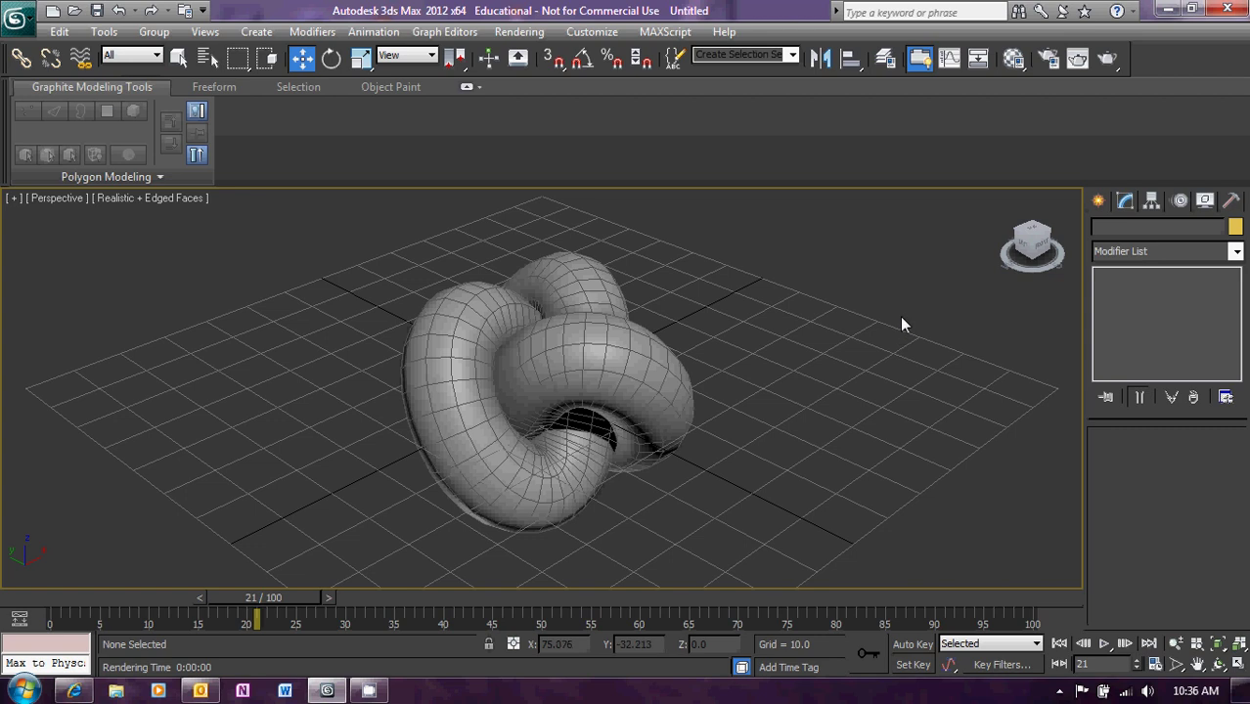
- Create a thin box about 80 long, 75 wide and 1.3 high on the grid, overlapping the torus knot
left_click(1098, 202)
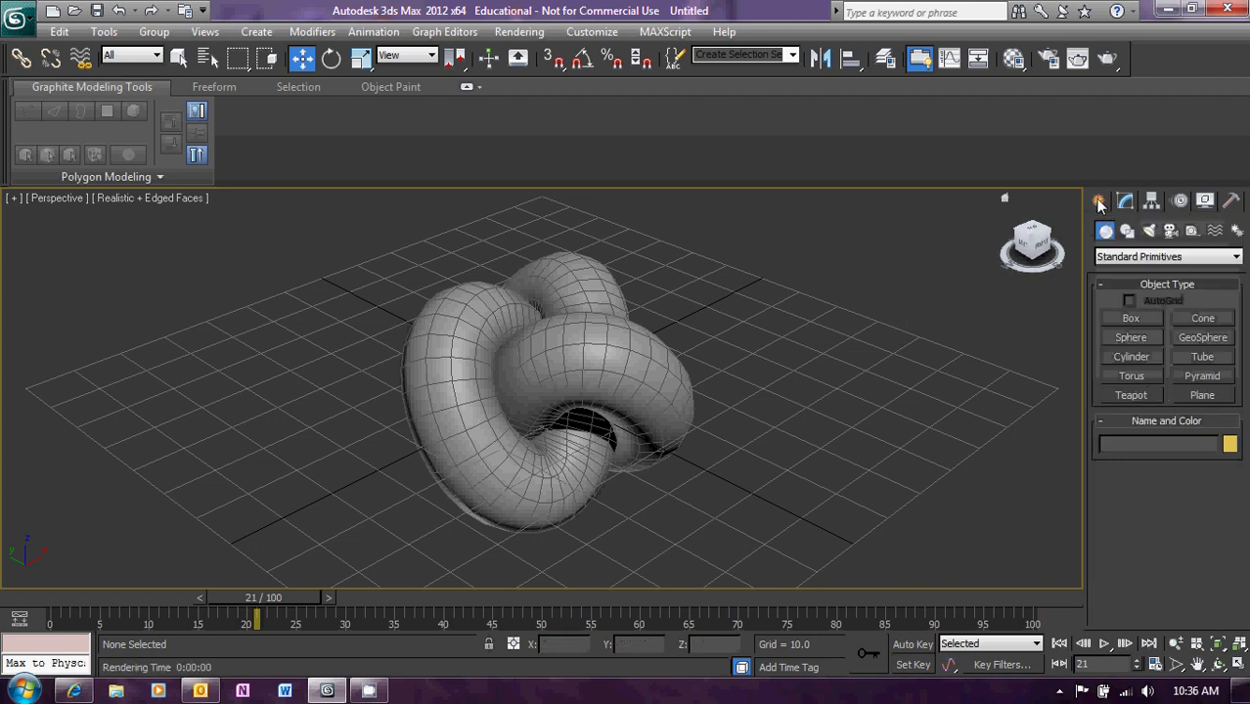
left_click(1130, 319)
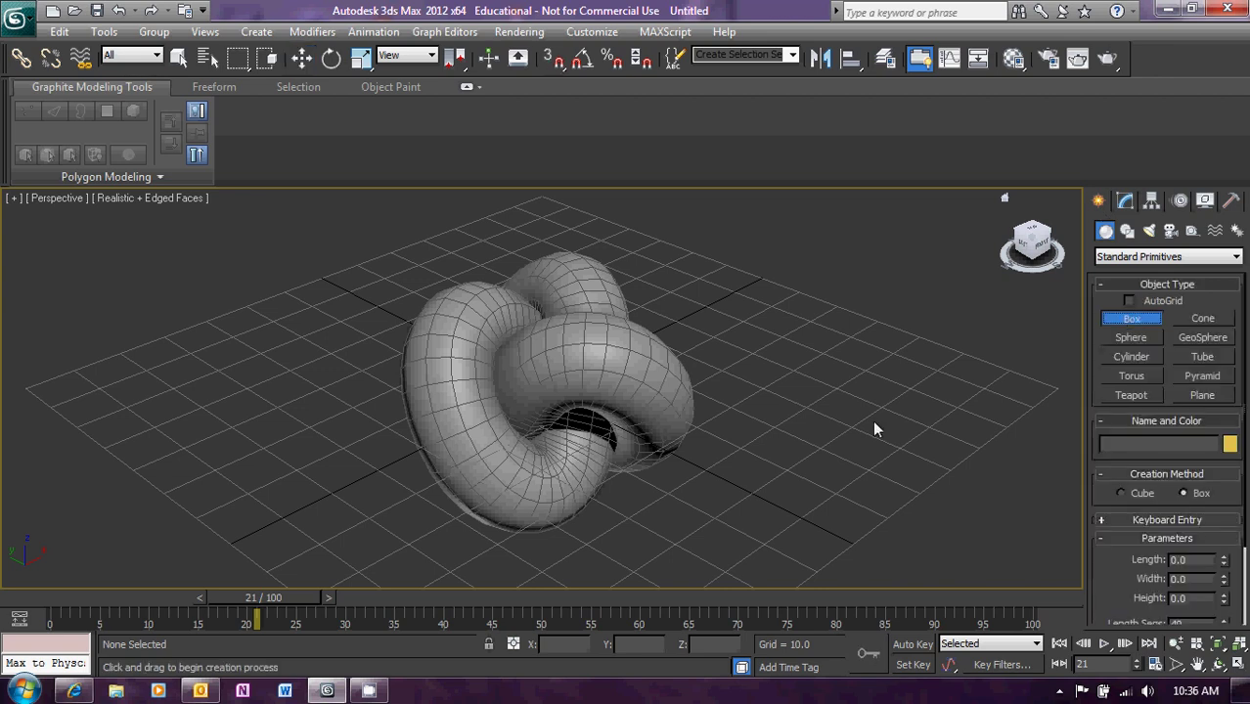
left_click_drag(331, 339, 871, 350)
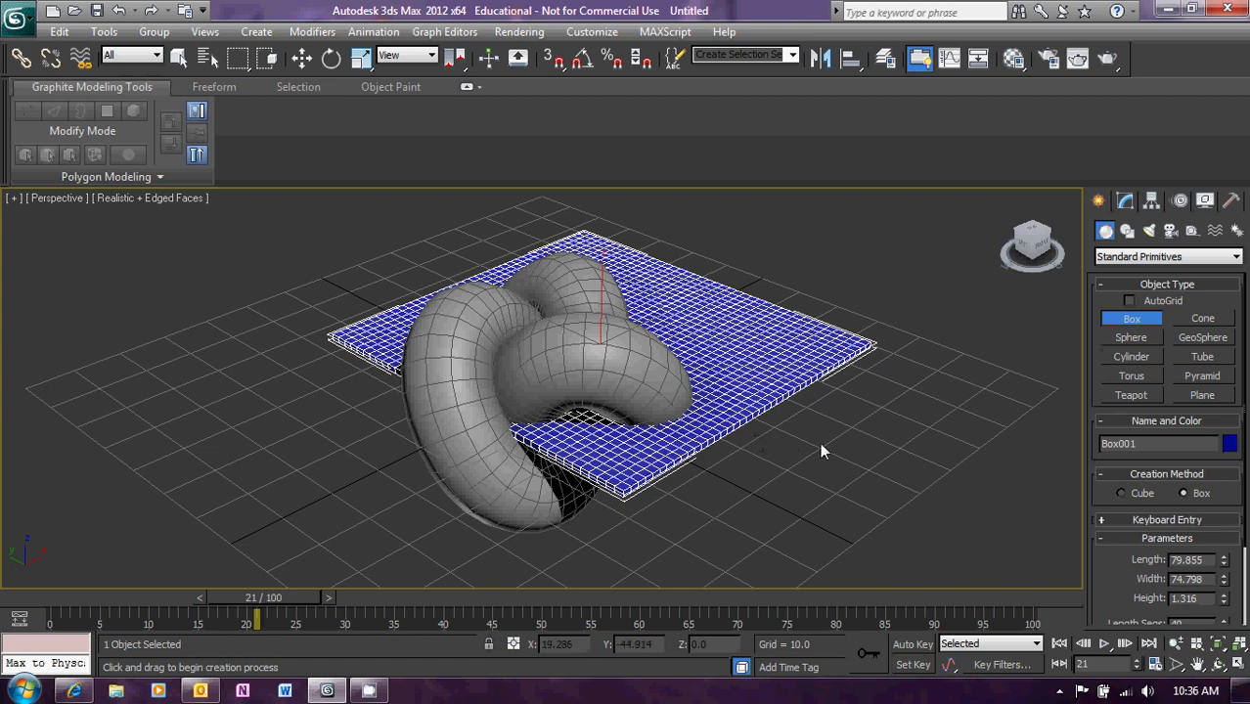
- Set the box's length and width to 75 and its height to 0.2
left_click(1125, 200)
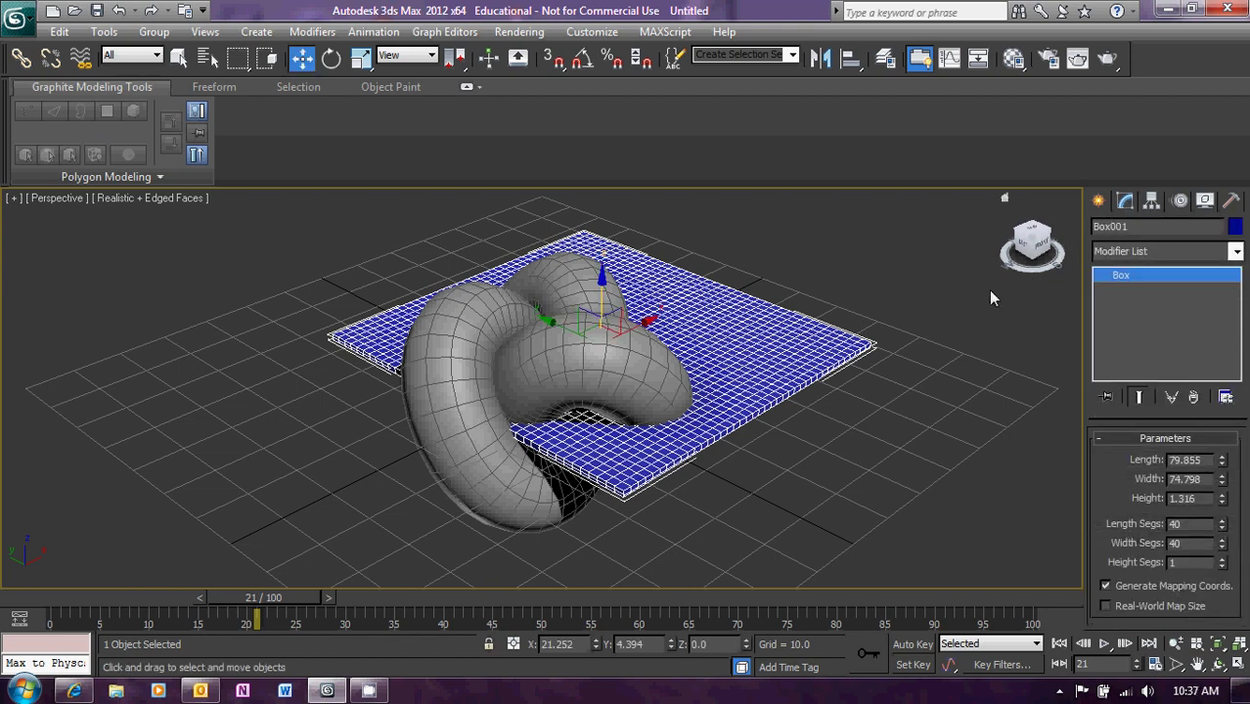
left_click(1192, 461)
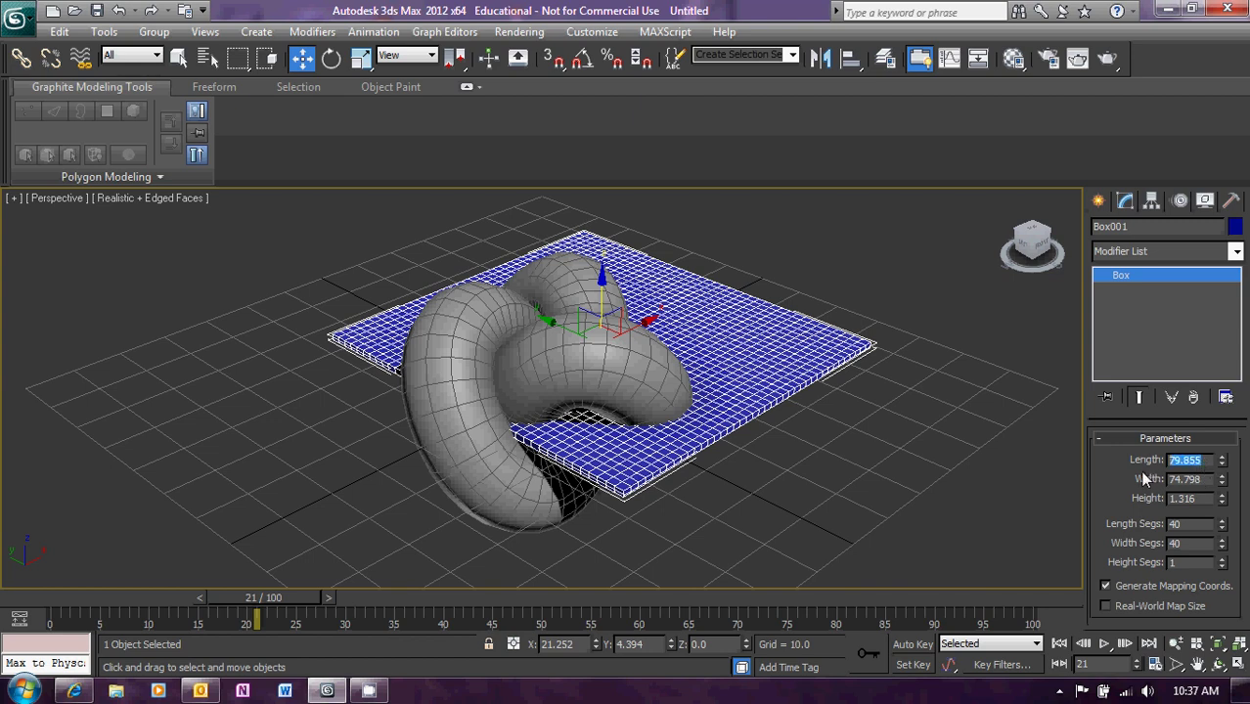
type("75")
key("Tab")
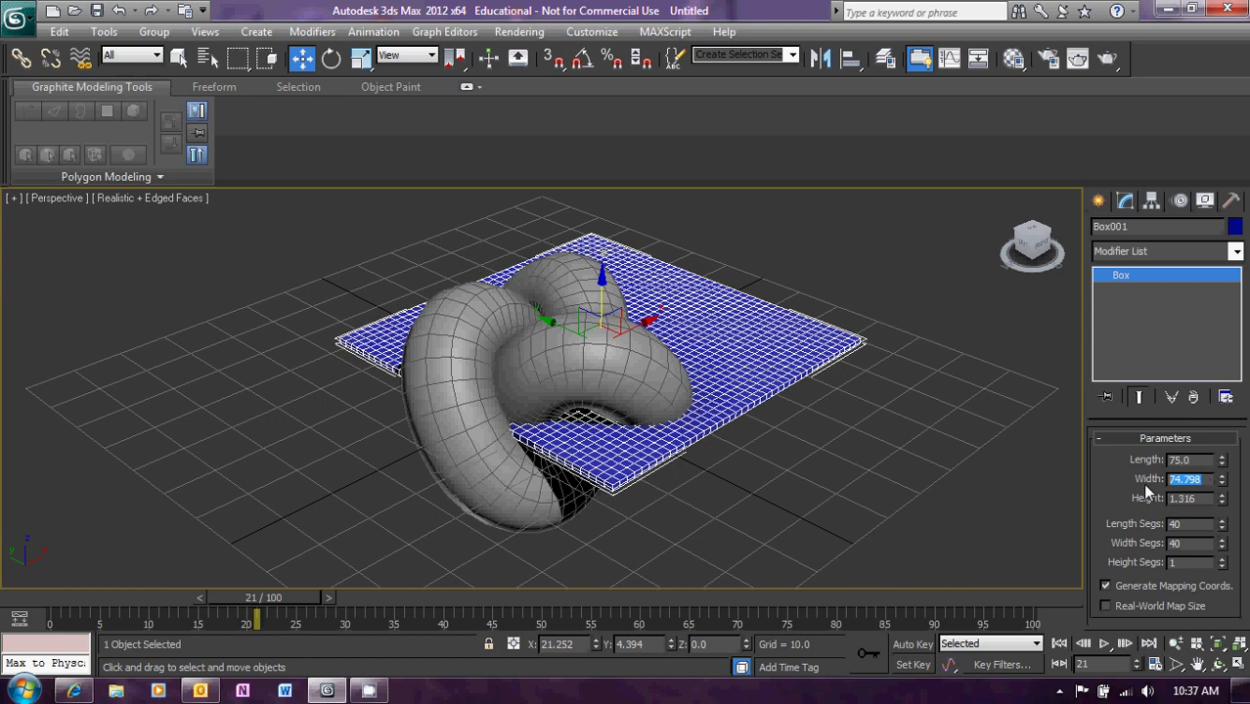
type("75")
key("Tab")
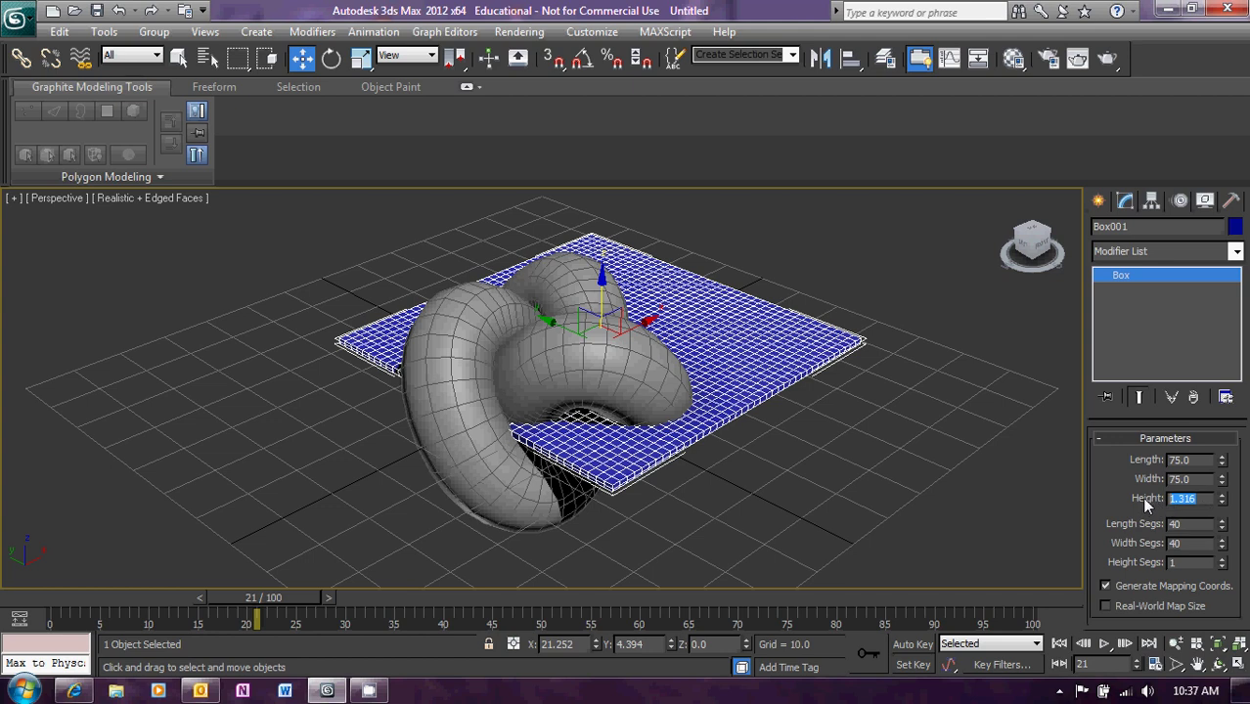
type(".2")
key("Return")
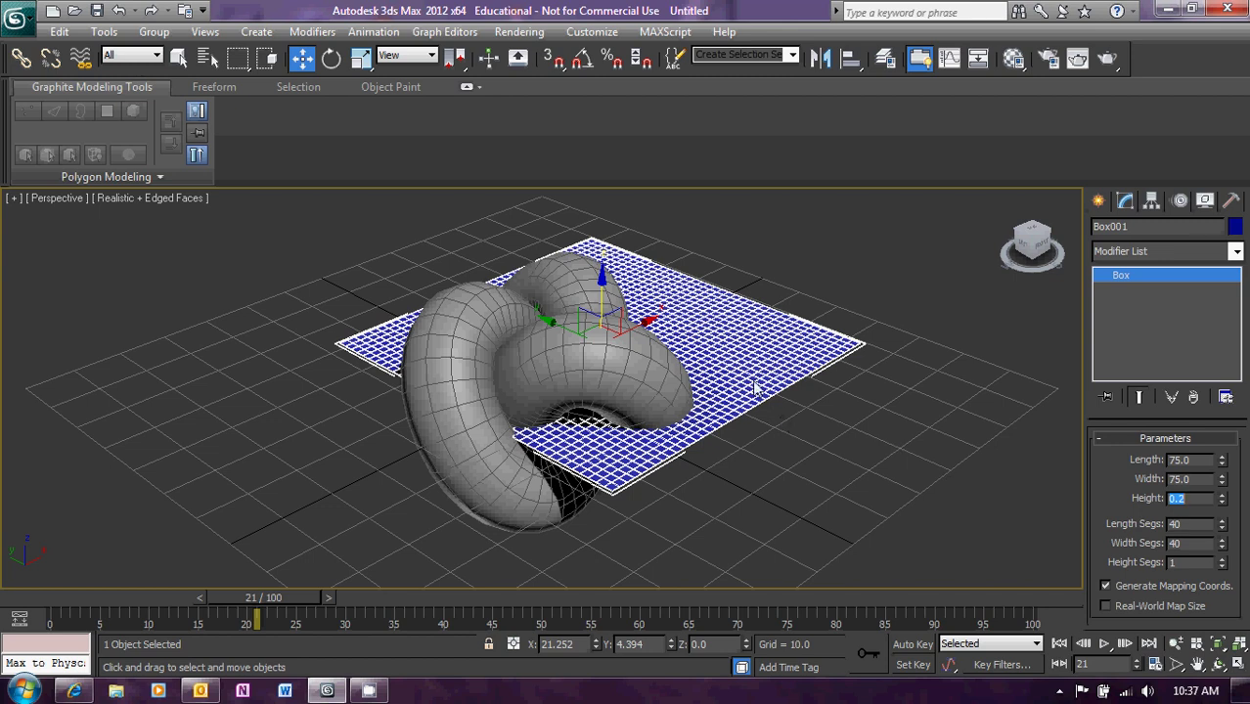
- Position the box at X 0 and Y 0 and raise it above the torus knot to about Z 25
right_click(596, 649)
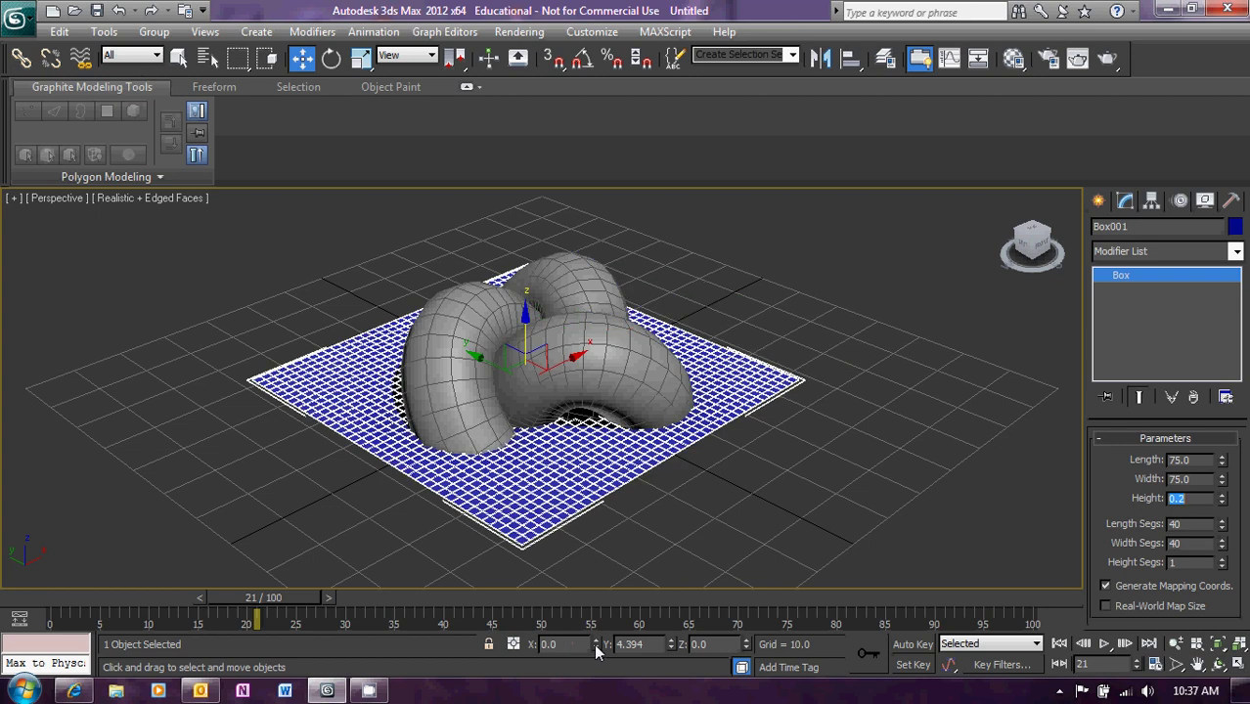
right_click(672, 649)
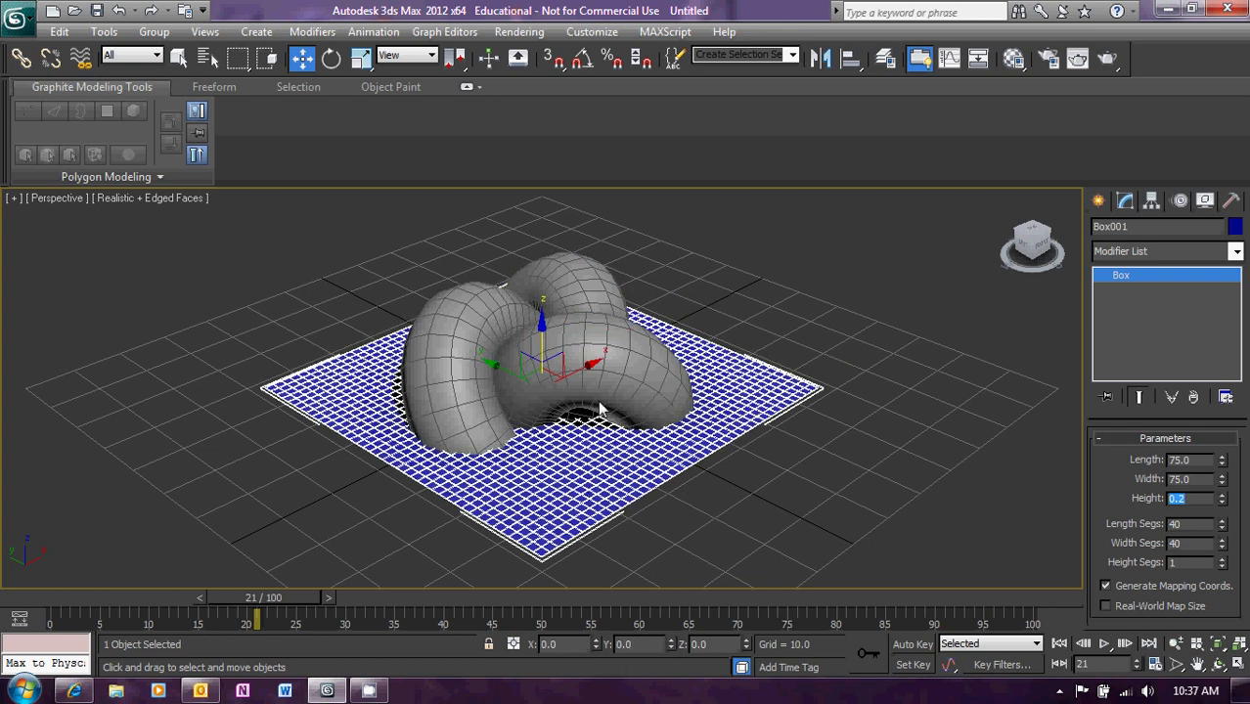
left_click_drag(548, 339, 546, 203)
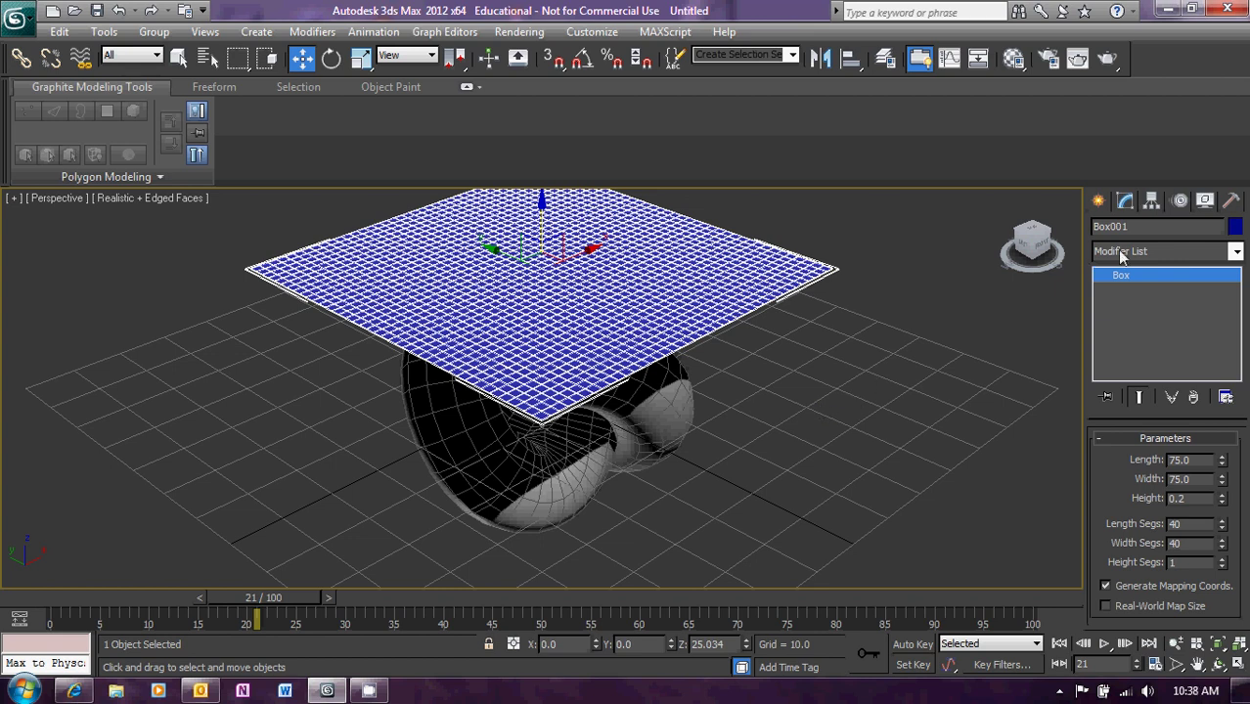
- Apply a Cloth modifier to the raised box
left_click(1236, 251)
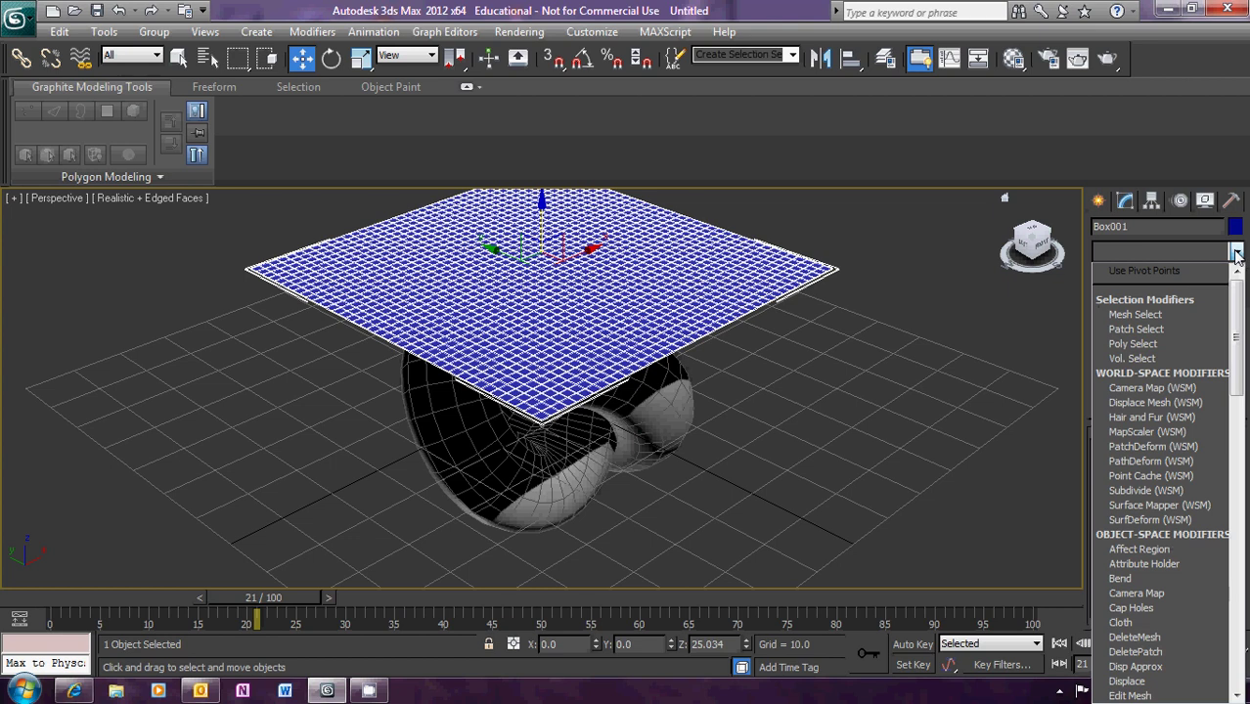
key("c")
key("l")
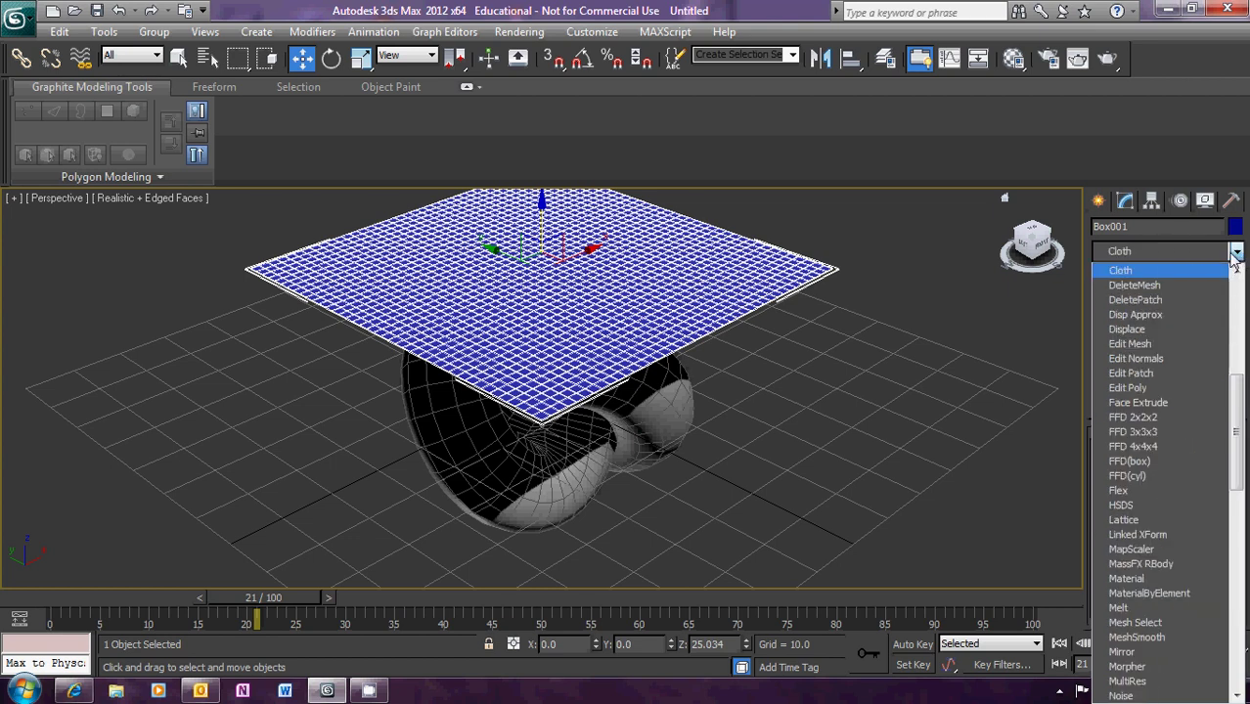
key("Return")
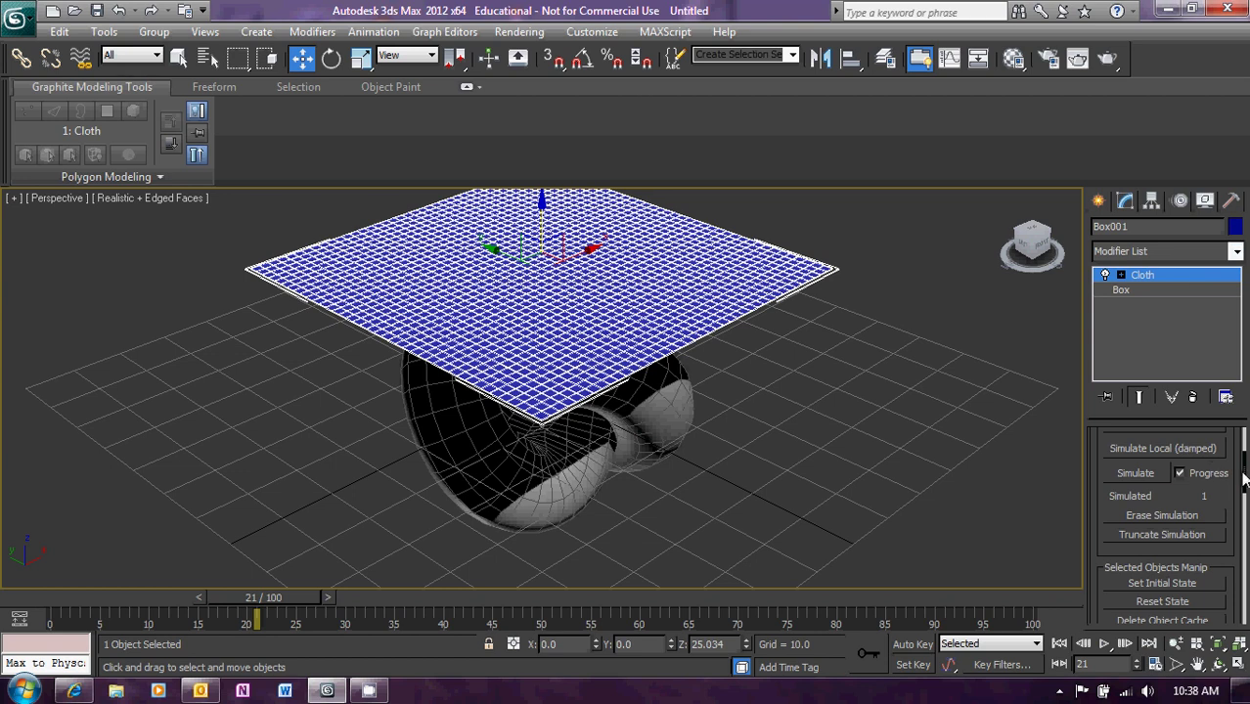
- Define the box as cloth in the simulation's object properties, using the Cotton preset
left_click_drag(1242, 479, 1239, 448)
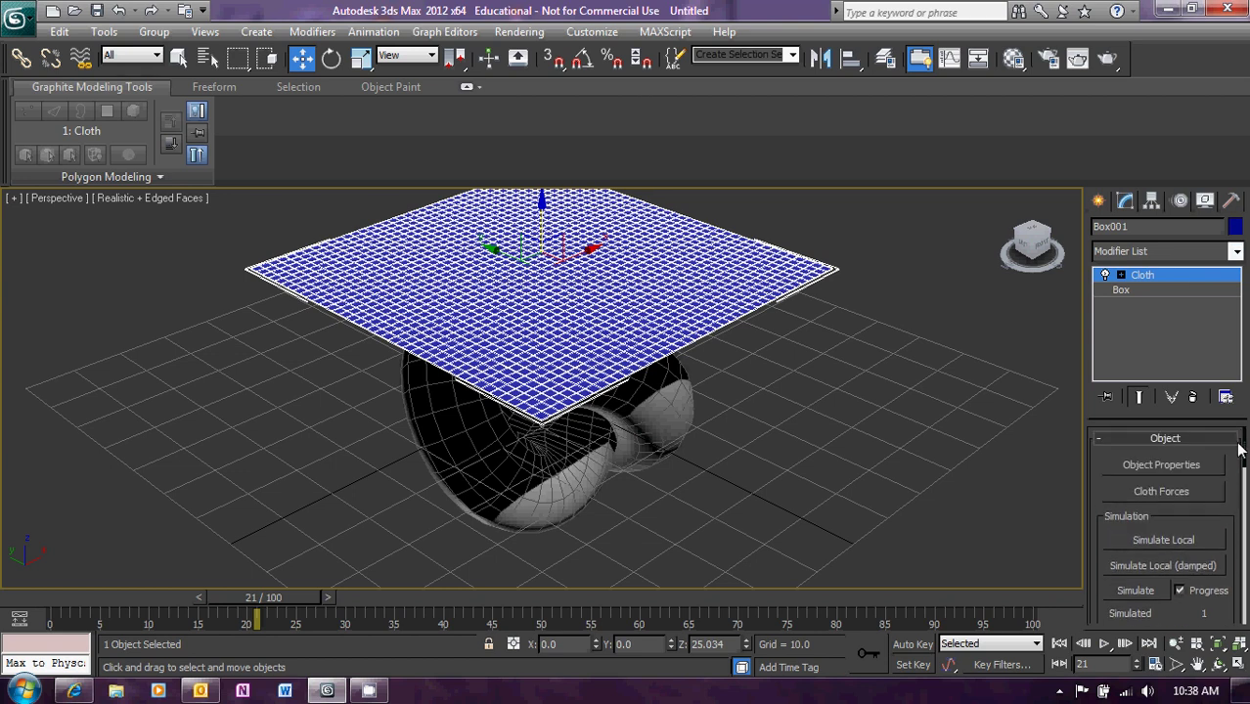
left_click(1157, 462)
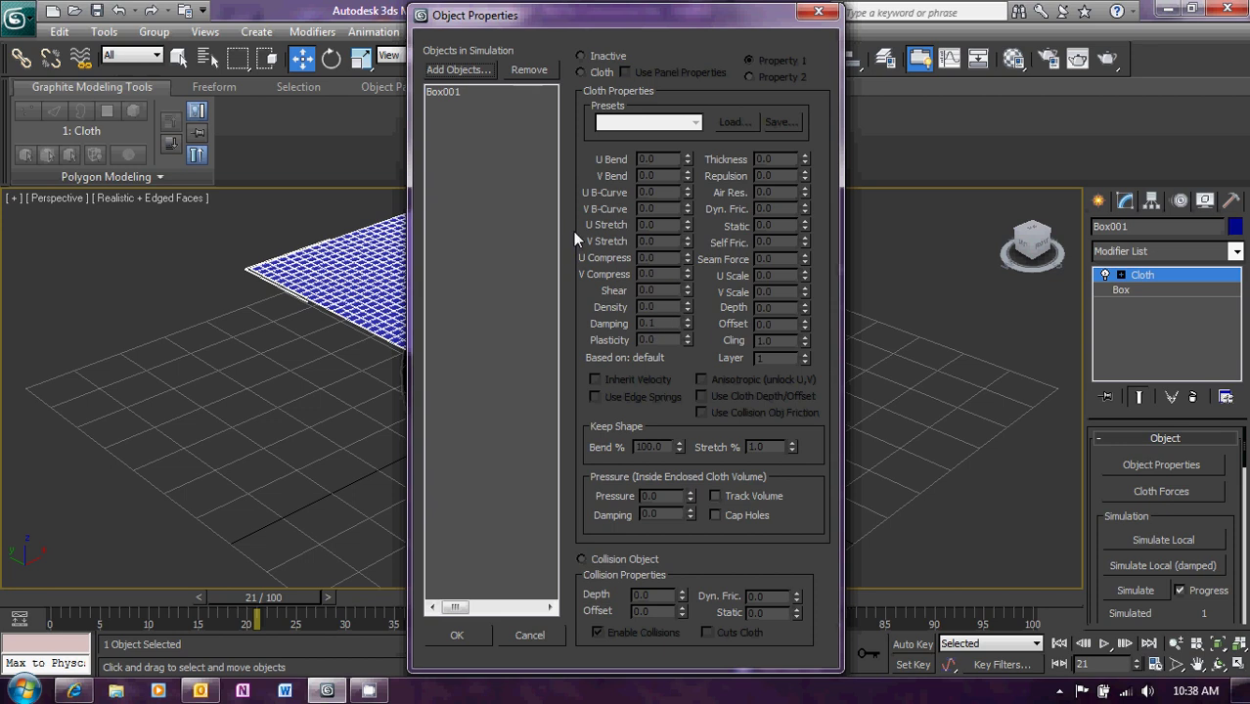
left_click(450, 91)
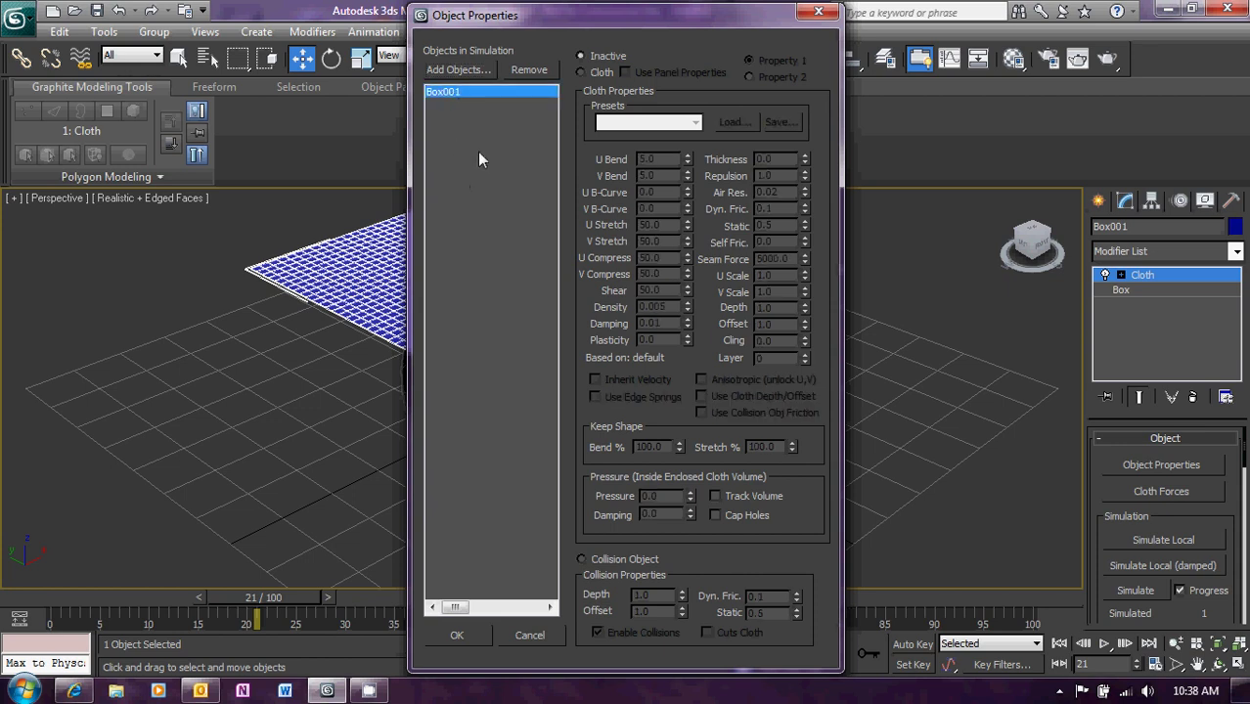
left_click(583, 75)
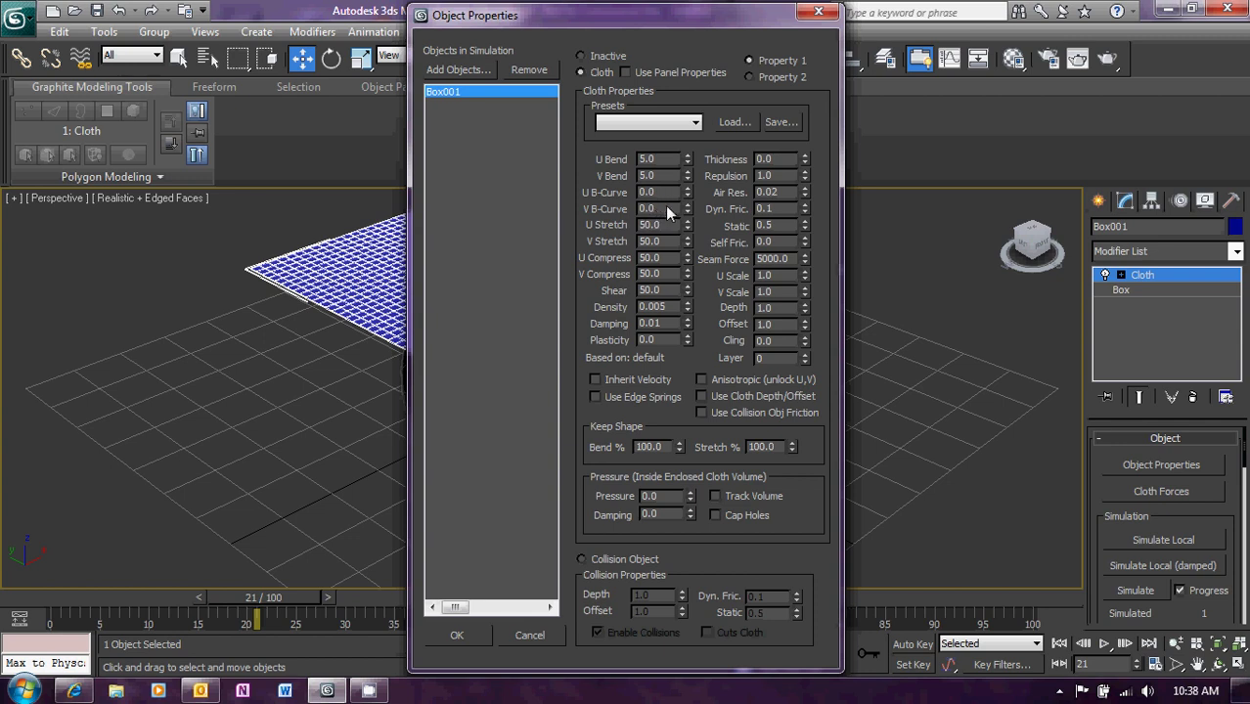
left_click(697, 124)
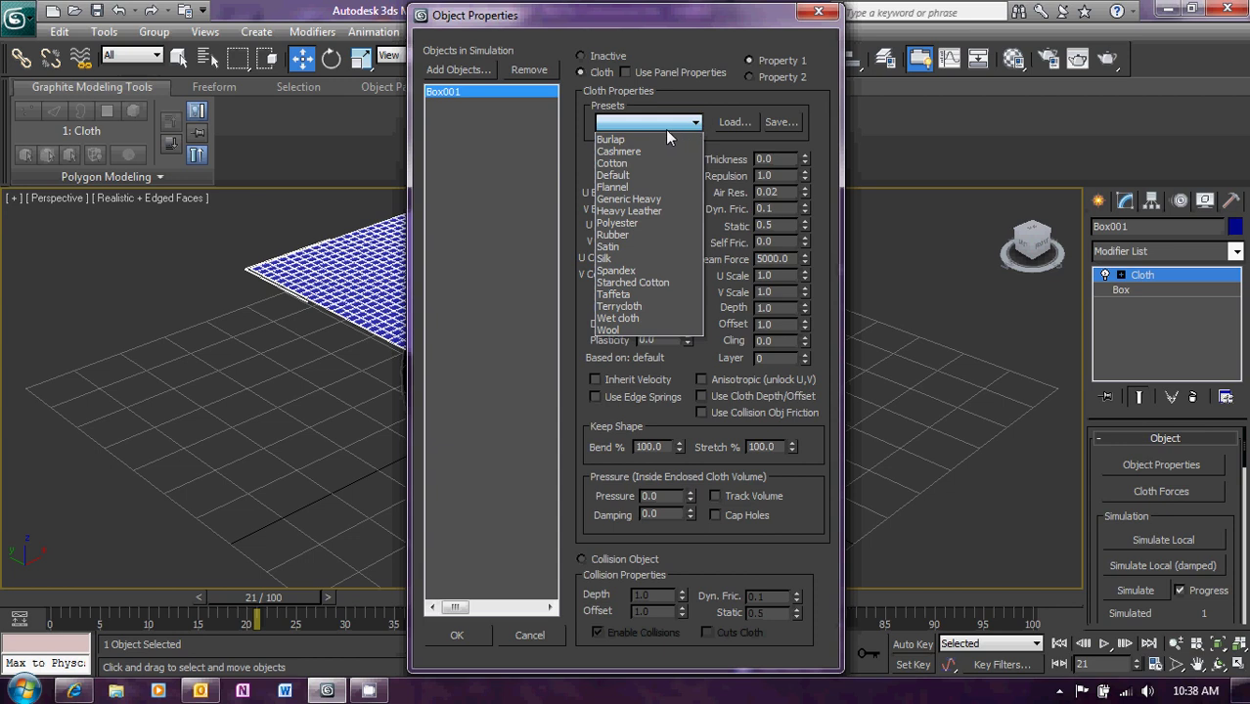
left_click(629, 164)
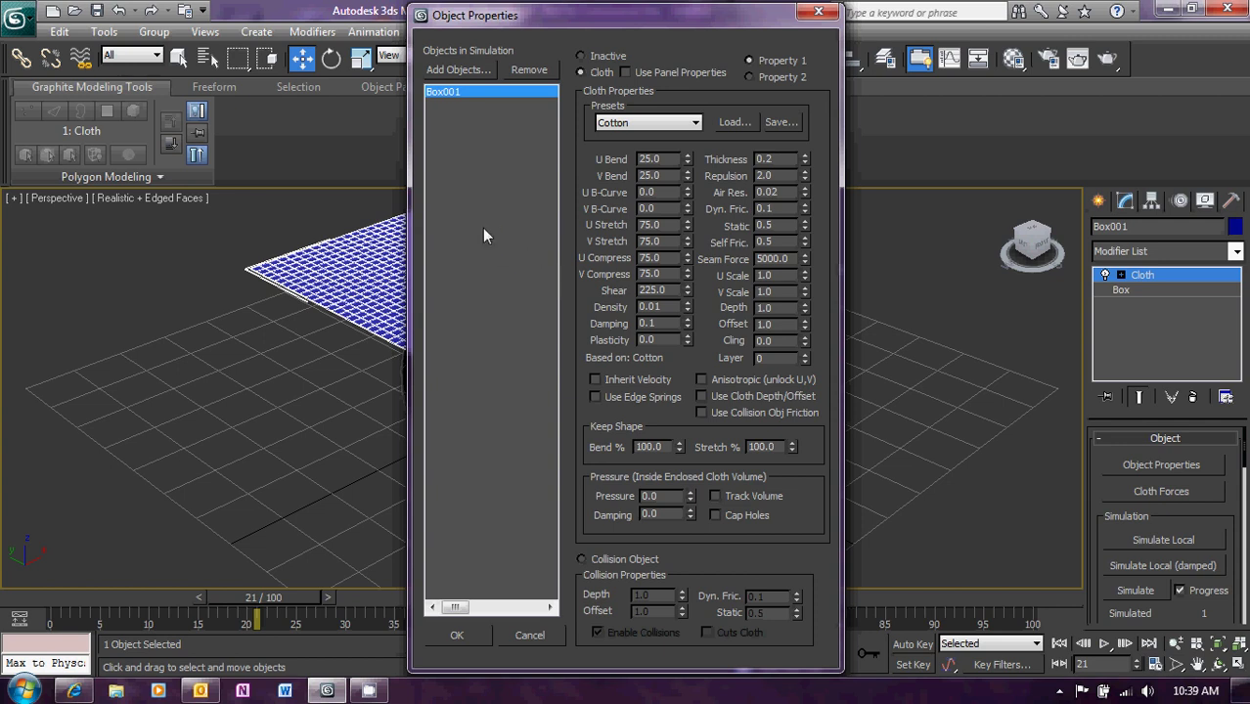
- Add the torus knot to the cloth simulation as a collision object and accept the object properties
left_click(462, 72)
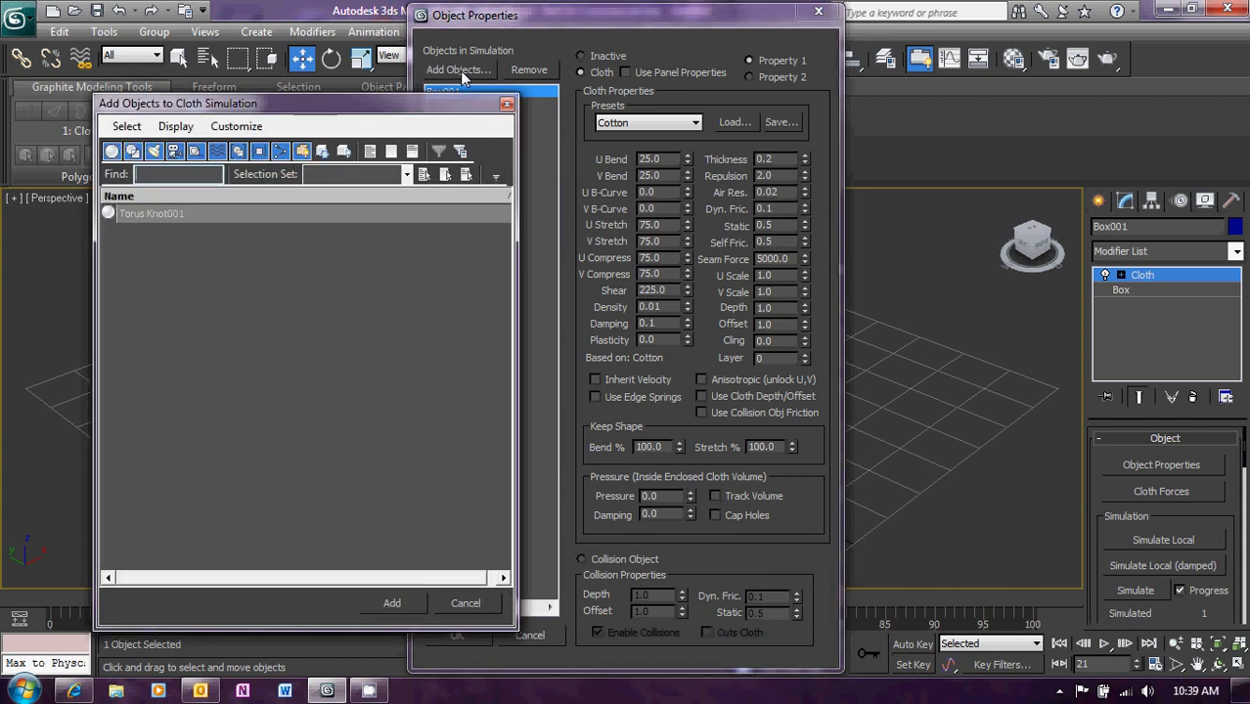
left_click(158, 212)
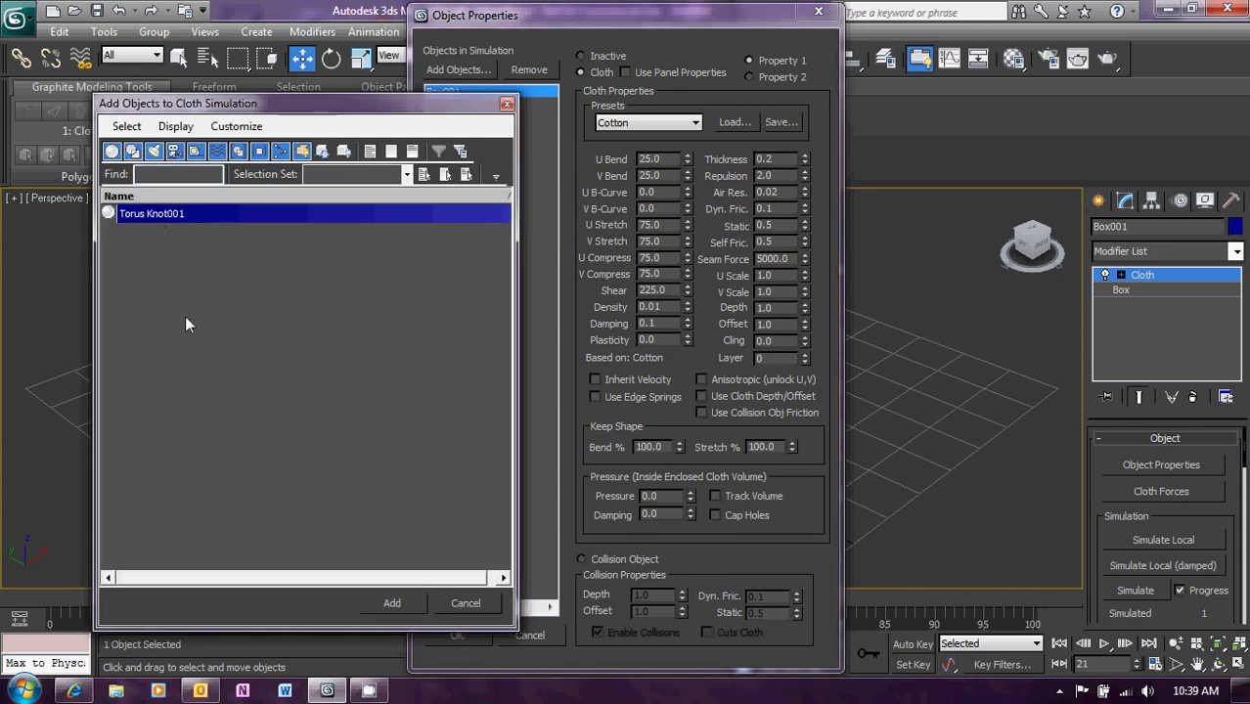
left_click(392, 604)
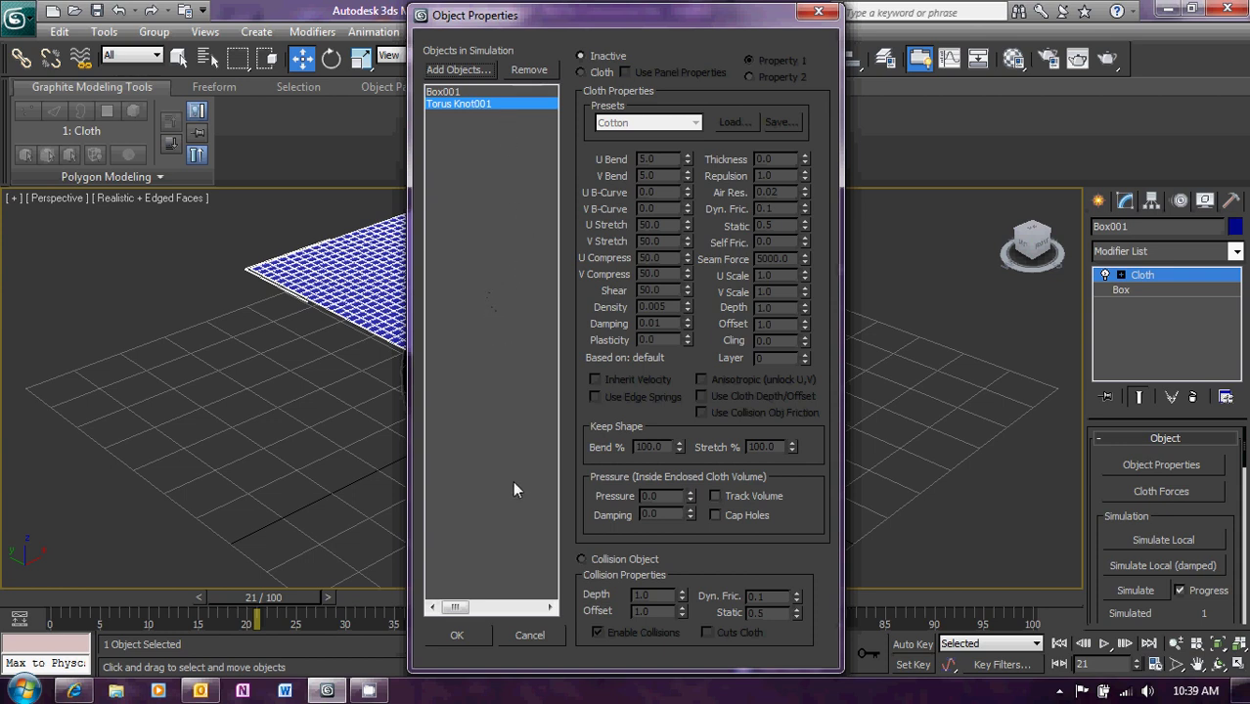
left_click(581, 559)
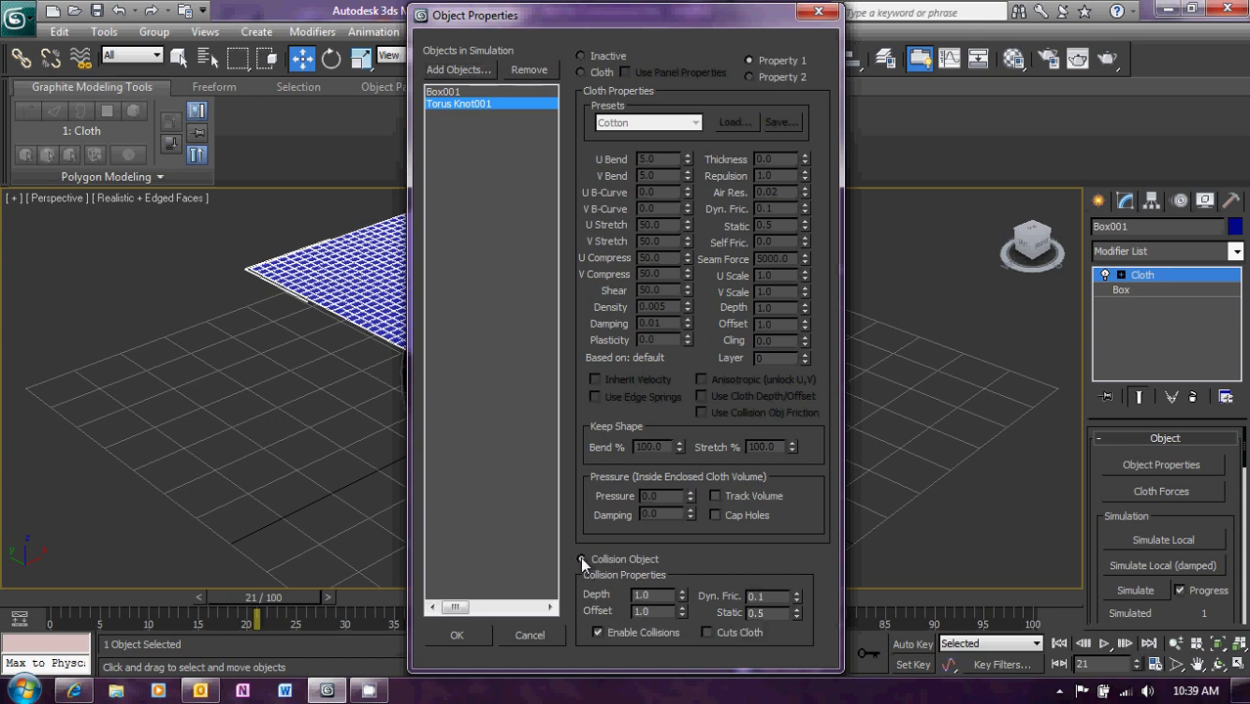
left_click(458, 633)
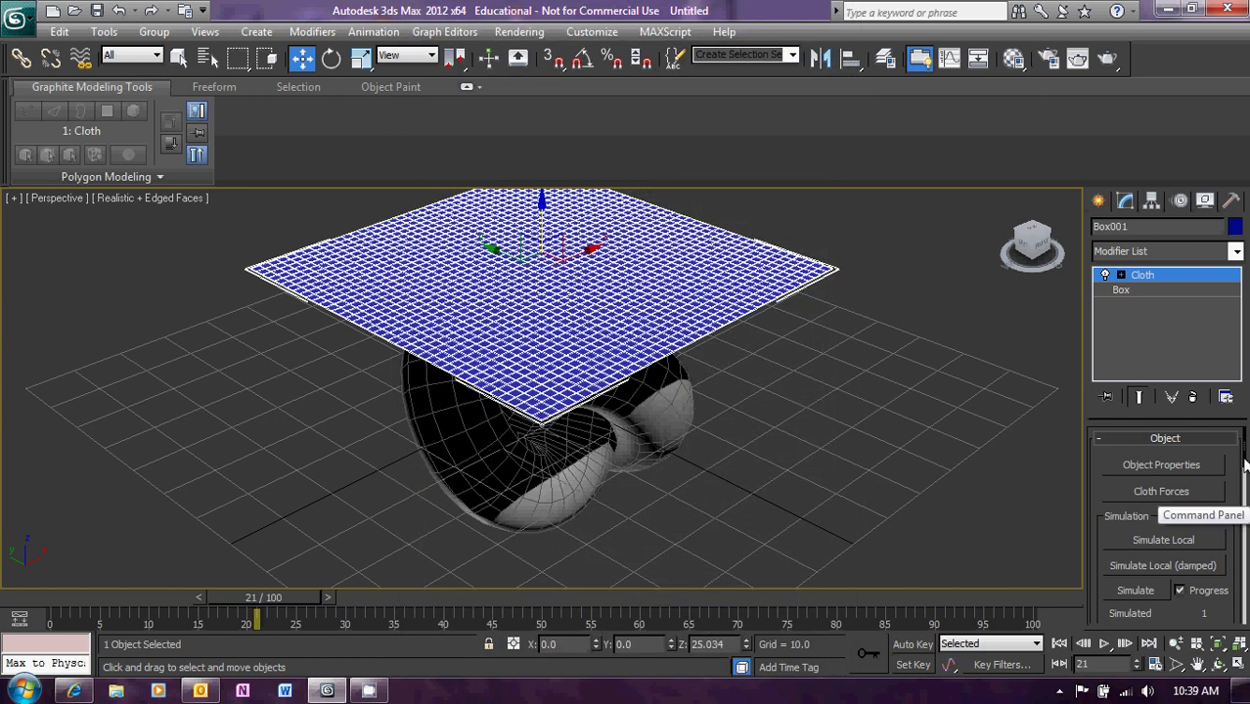
- Run the cloth simulation so the sheet drapes over the torus knot, stopping it at frame 36
left_click_drag(1244, 464, 1244, 511)
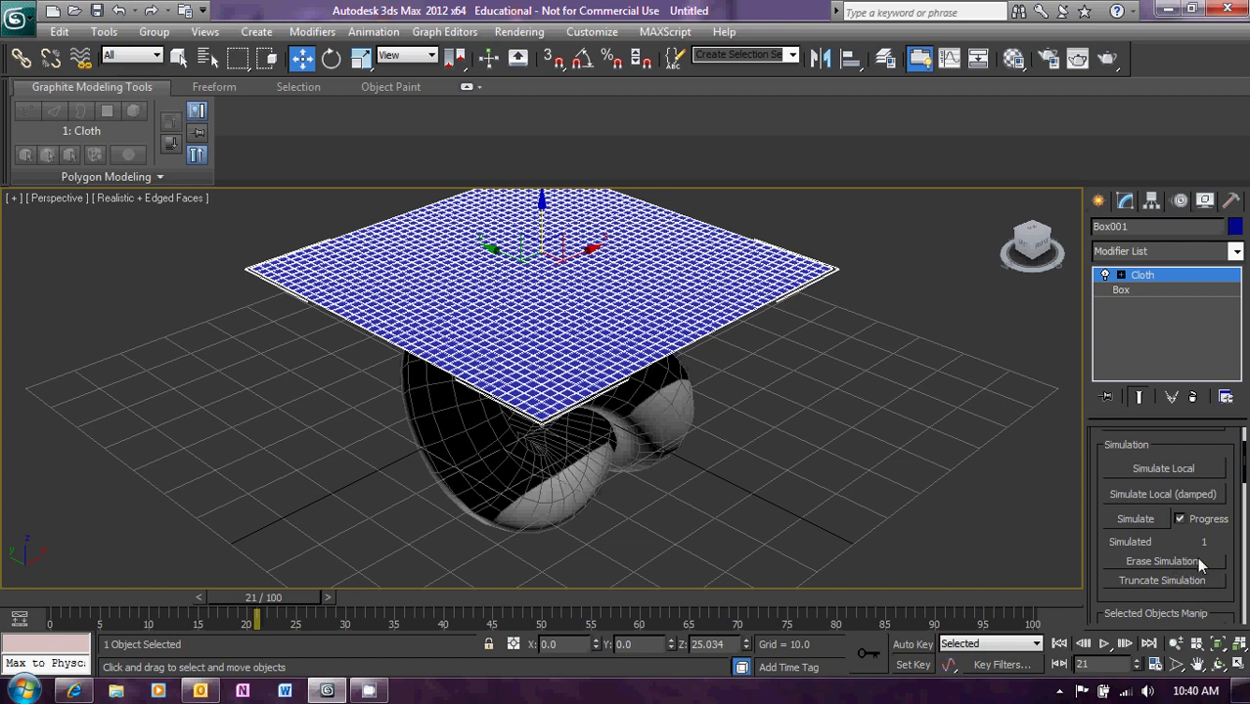
left_click(1138, 519)
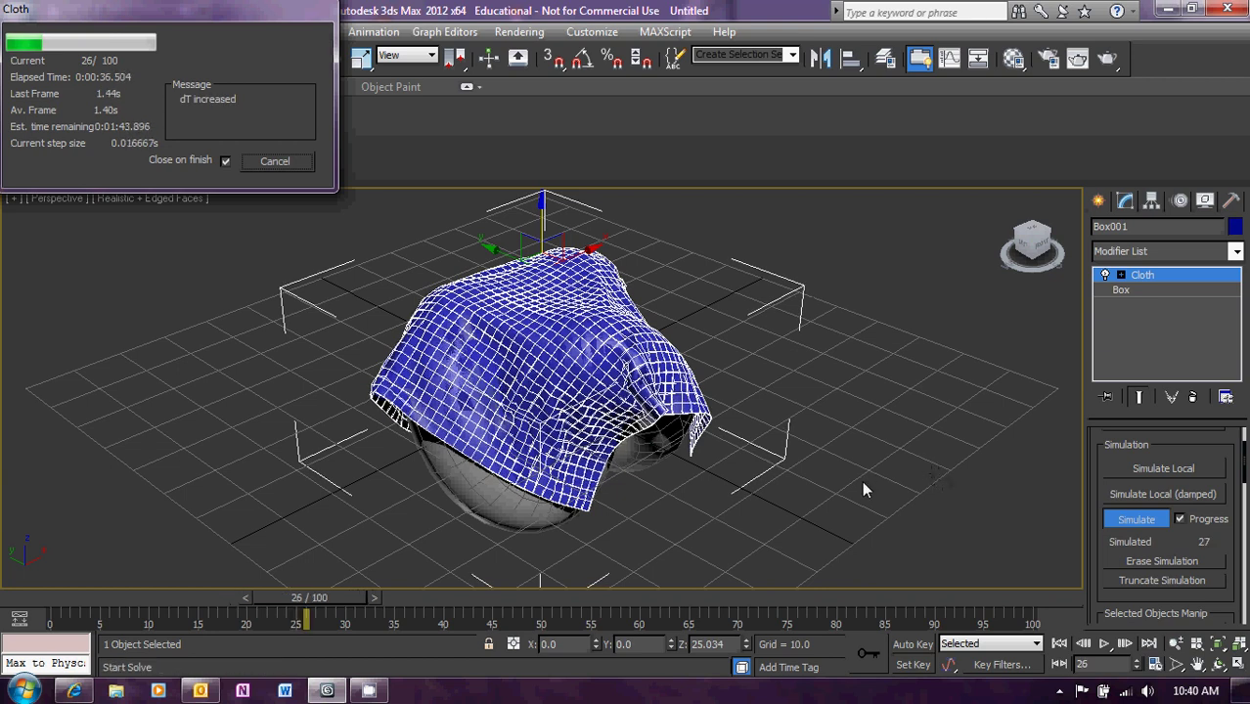
left_click(278, 162)
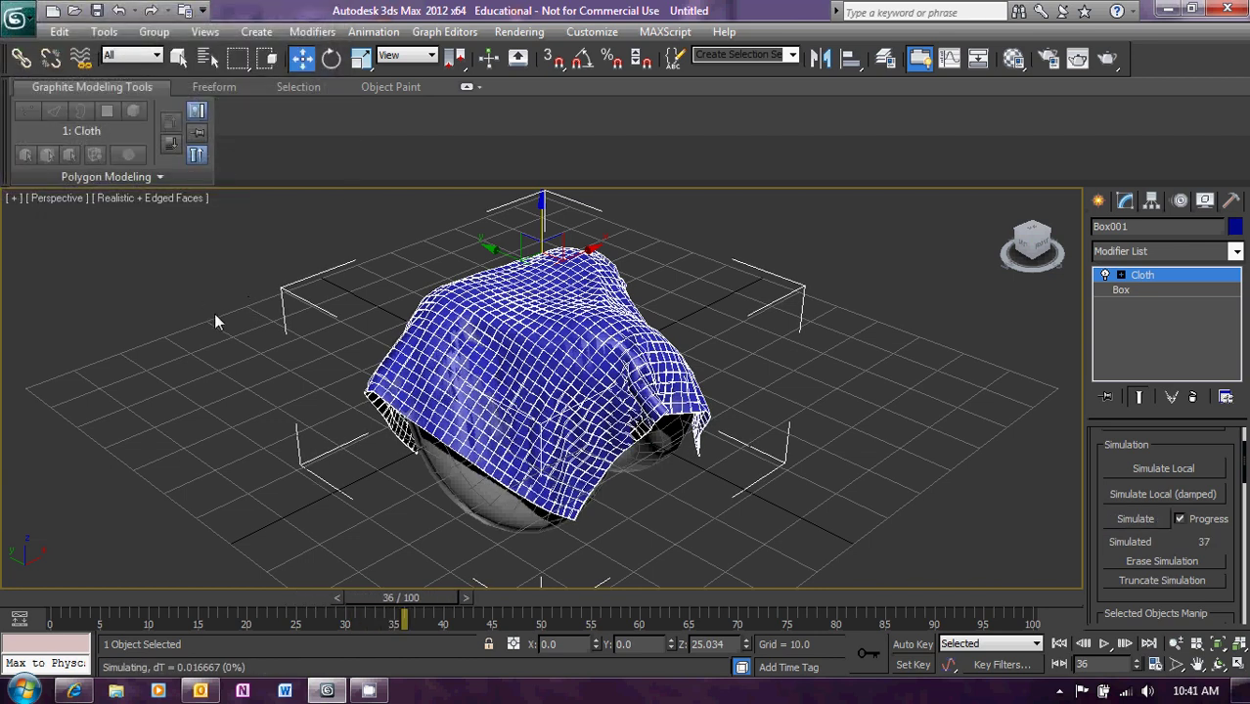
- Move the animation to frame 34 and make a test render of the draped cloth in the Perspective view
left_click_drag(407, 599, 398, 626)
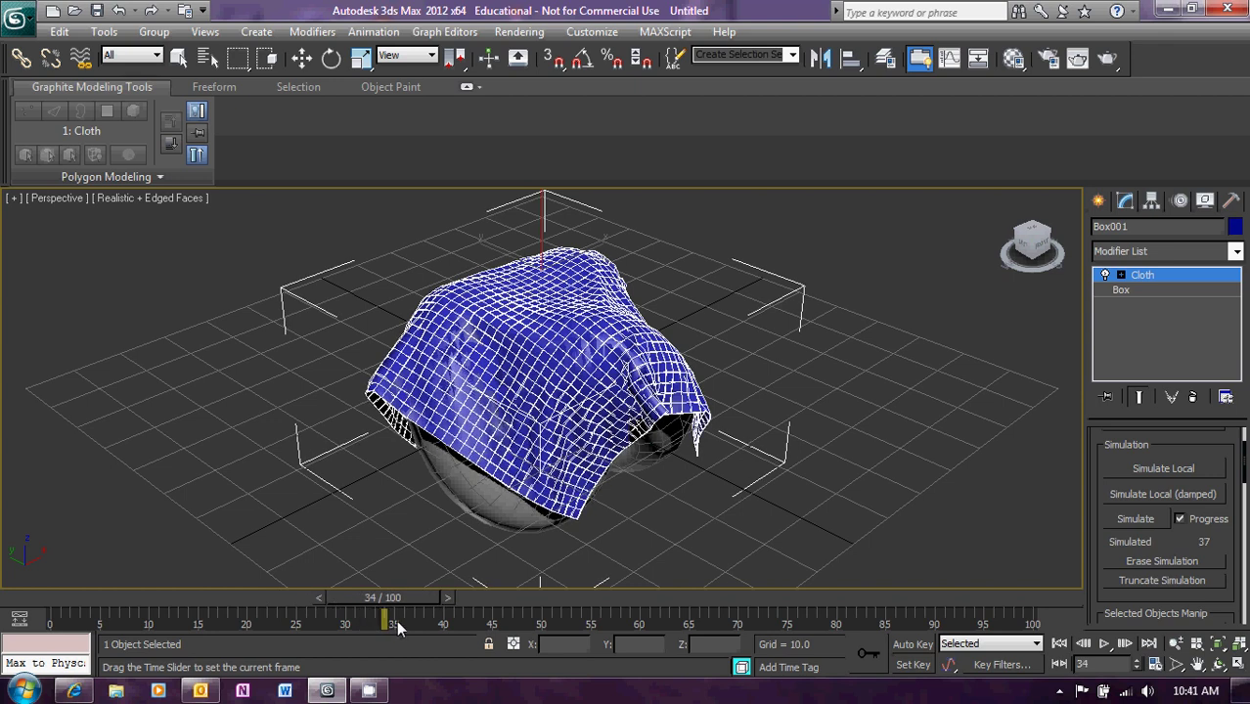
key("w")
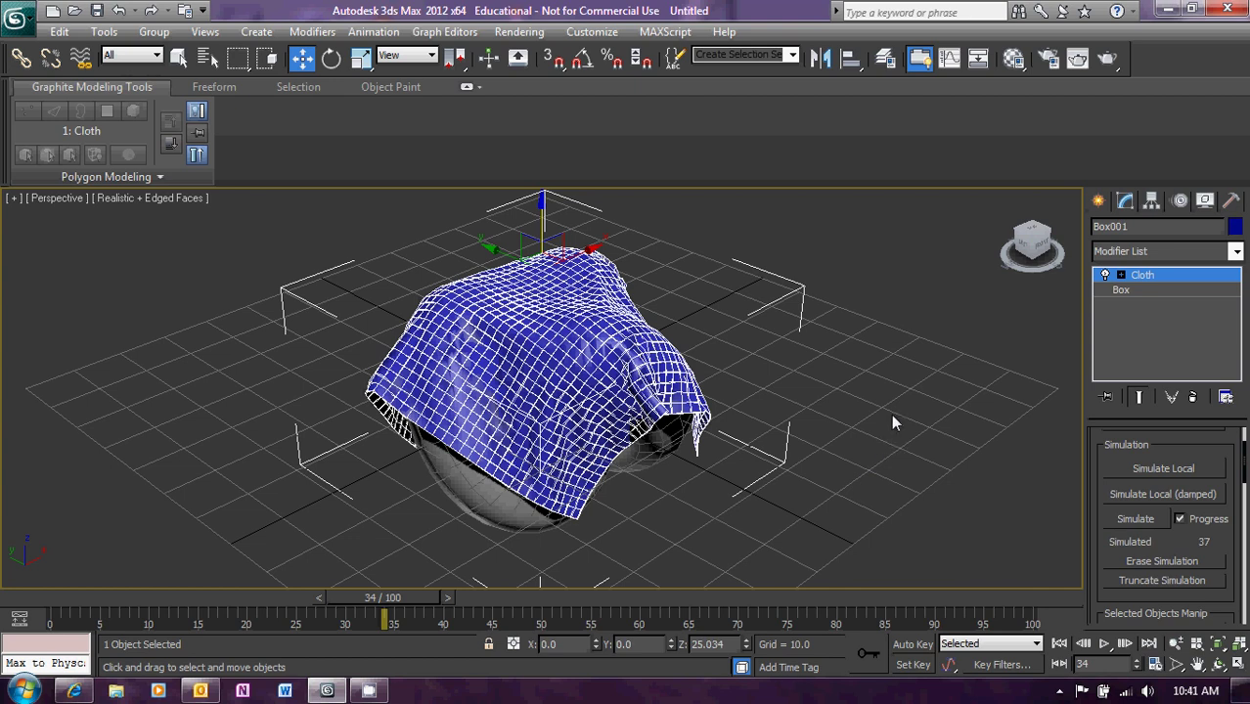
left_click(519, 31)
left_click(533, 54)
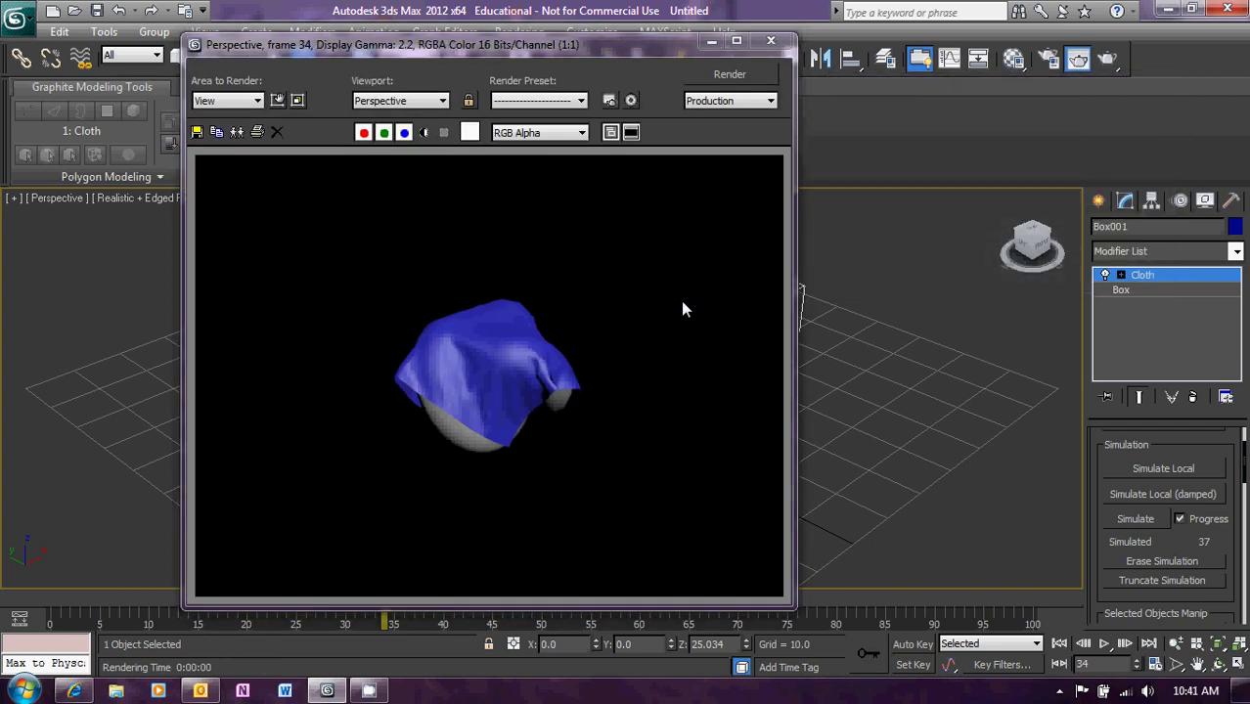
left_click(770, 40)
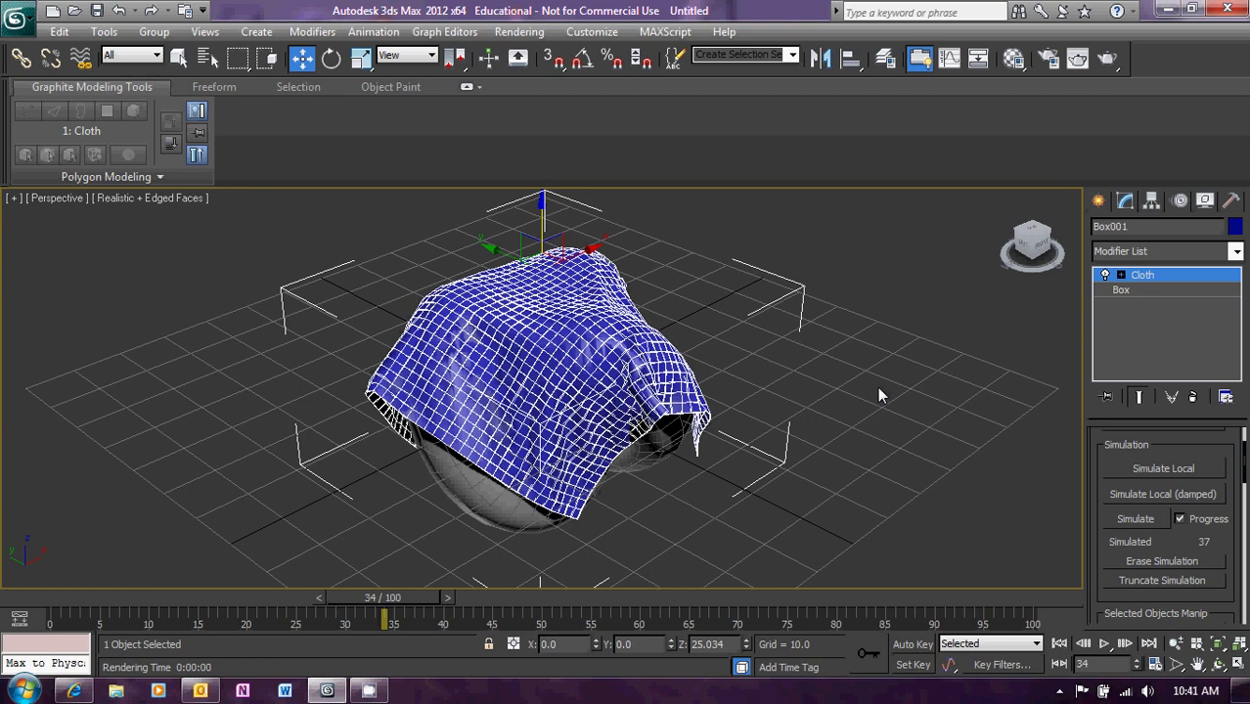
- Convert the draped cloth to an Editable Poly
right_click(593, 358)
mouse_move(661, 524)
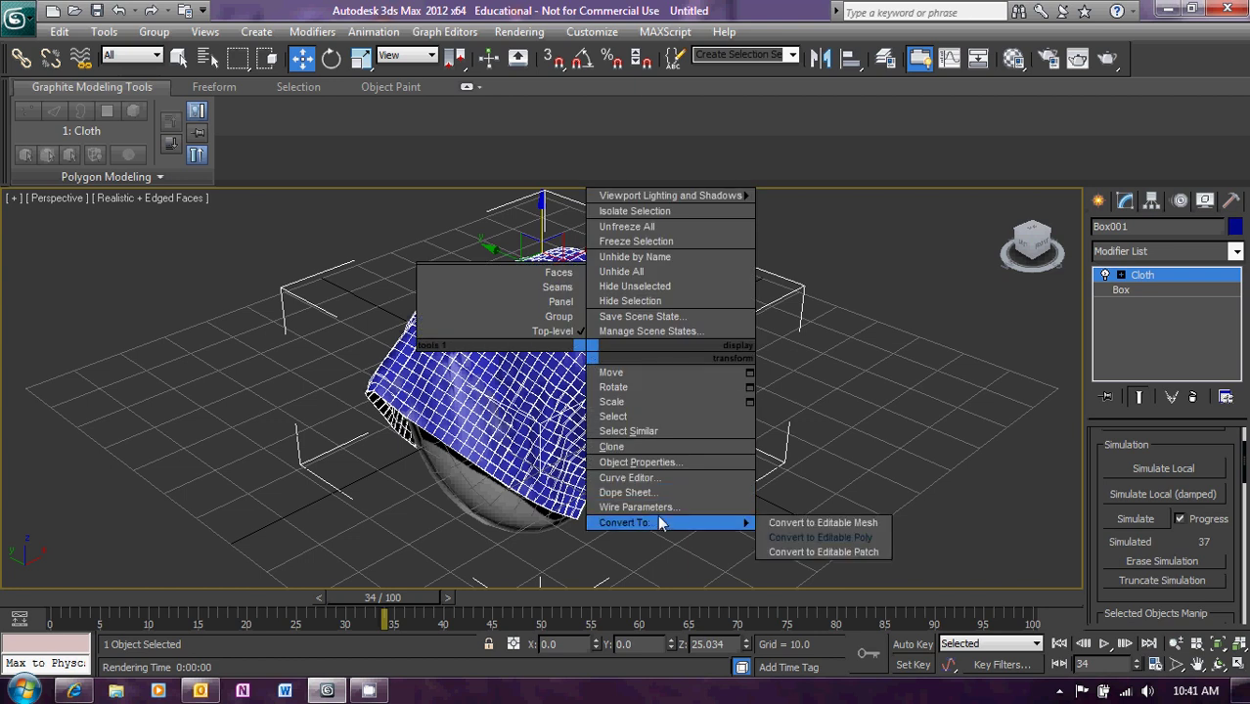
left_click(783, 538)
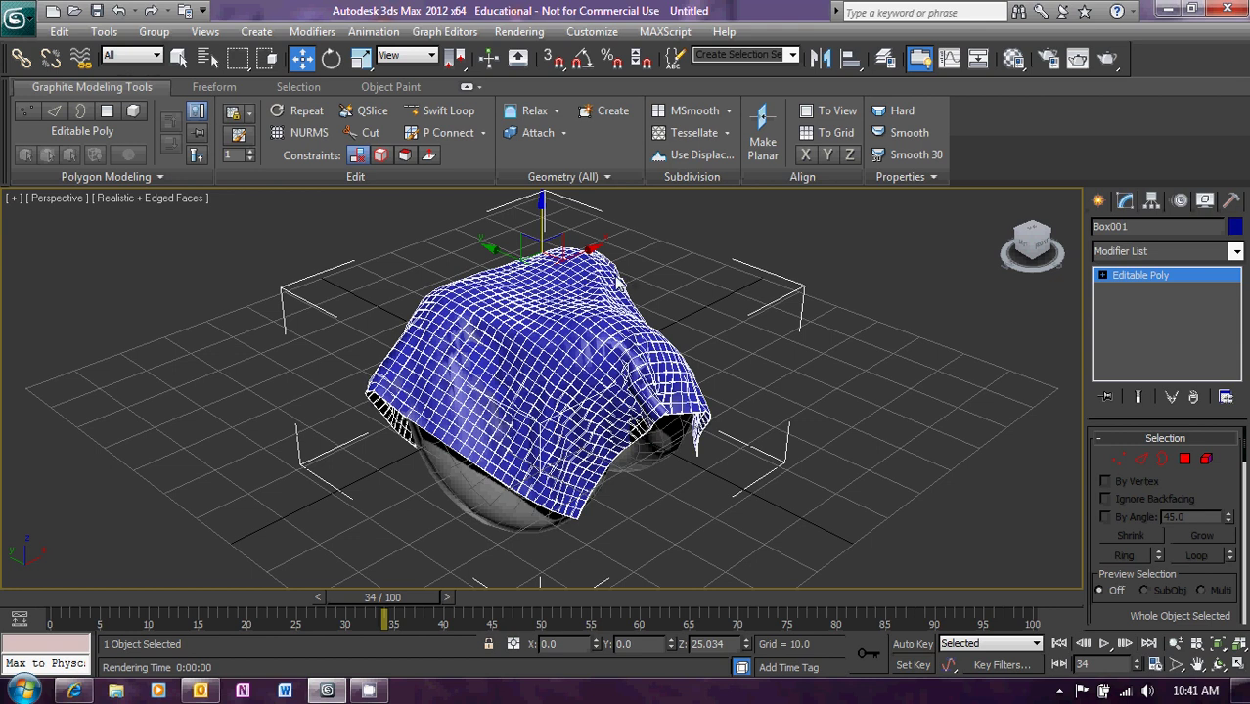
- Minimize the modeling ribbon and lower the draped cloth slightly to about Z 24.6, closer to the torus knot
left_click(467, 88)
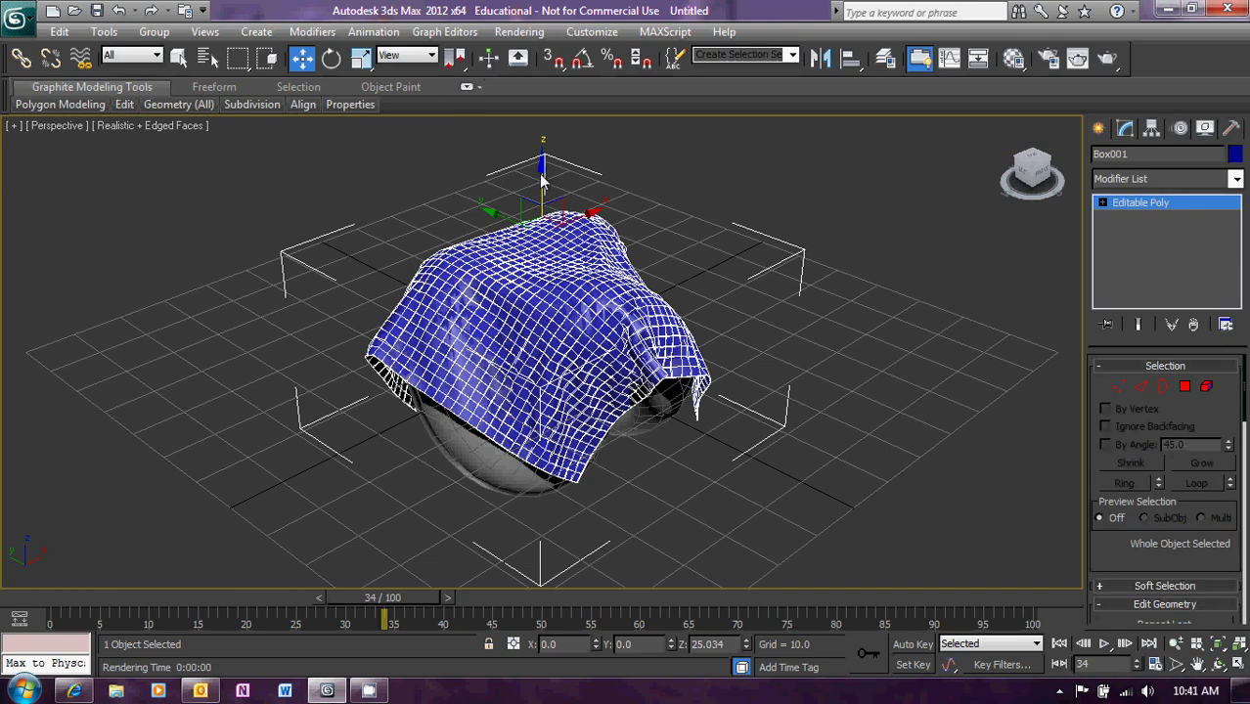
left_click_drag(543, 182, 543, 186)
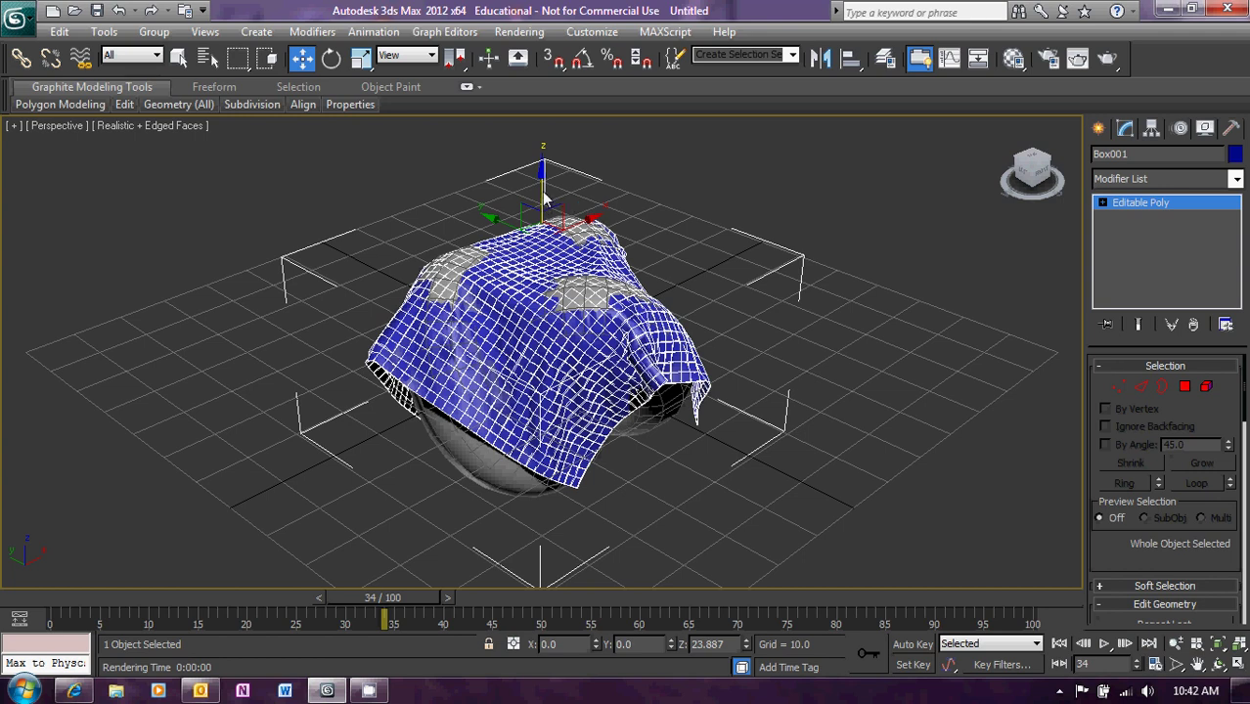
left_click_drag(545, 204, 543, 201)
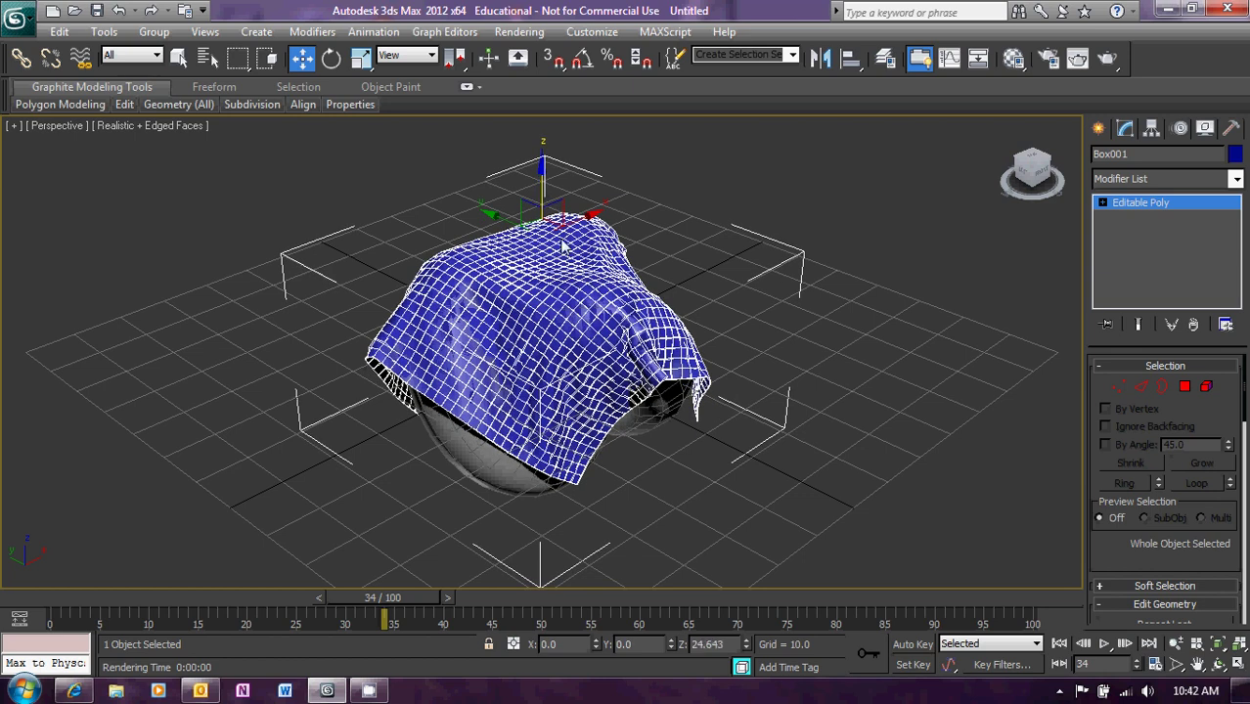